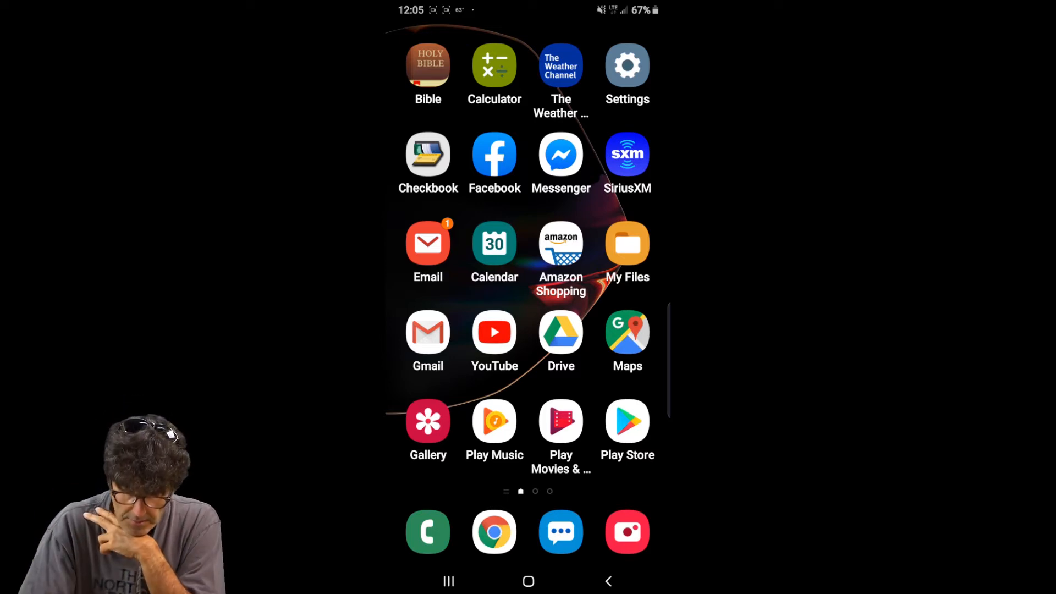
# Reach the Battery page via Settings > Device care
pyautogui.click(627, 66)
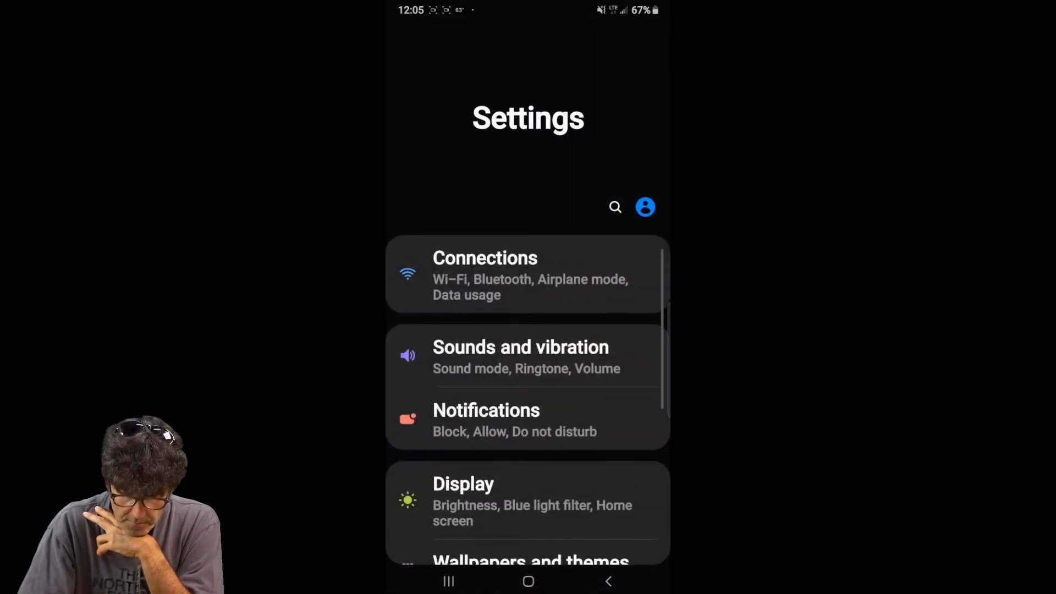
pyautogui.scroll(-5, 528, 330)
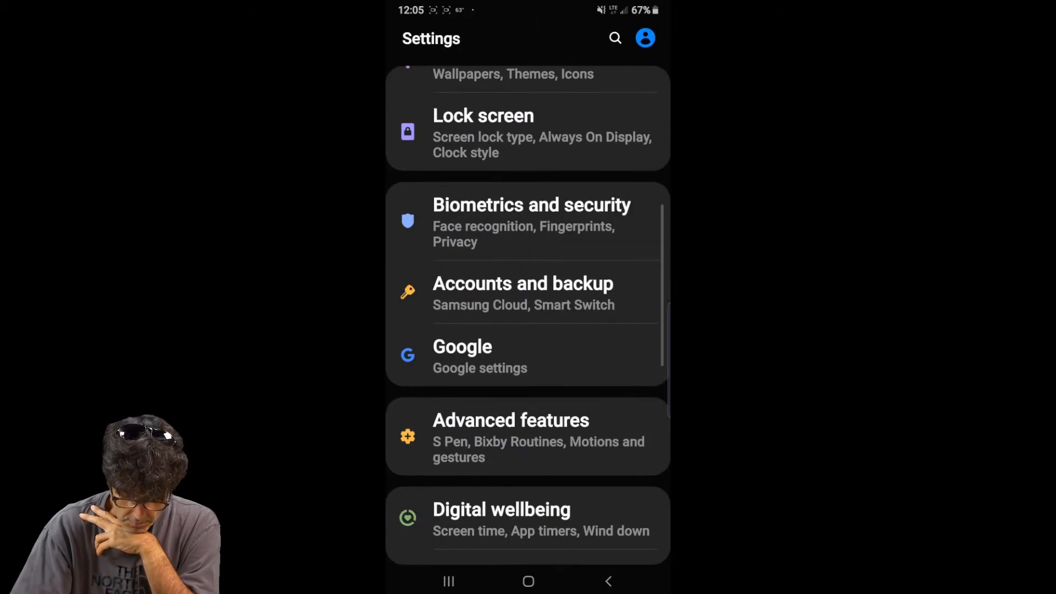
pyautogui.scroll(-3, 528, 330)
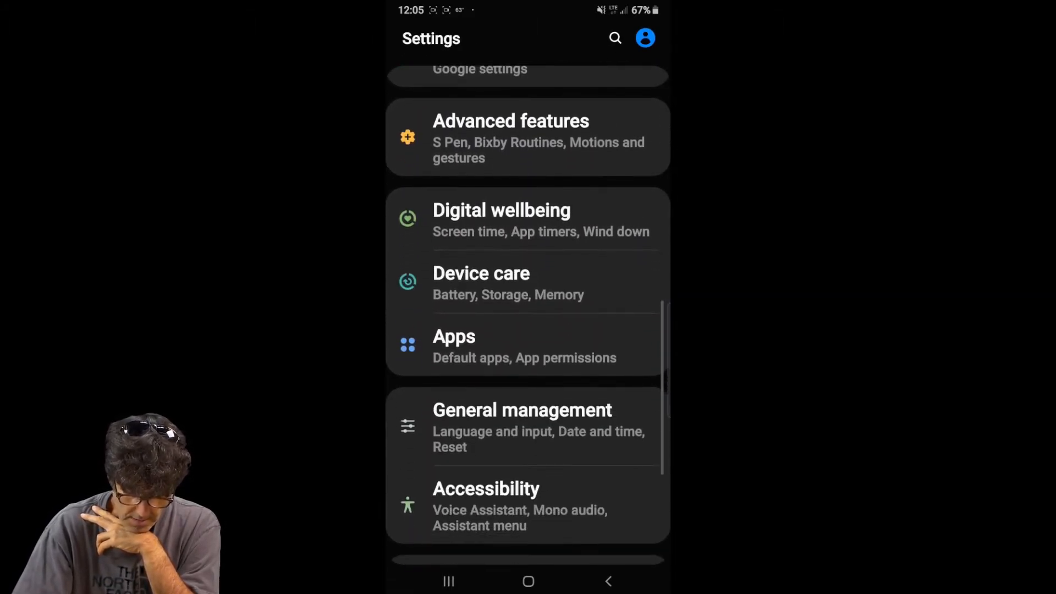
pyautogui.click(495, 280)
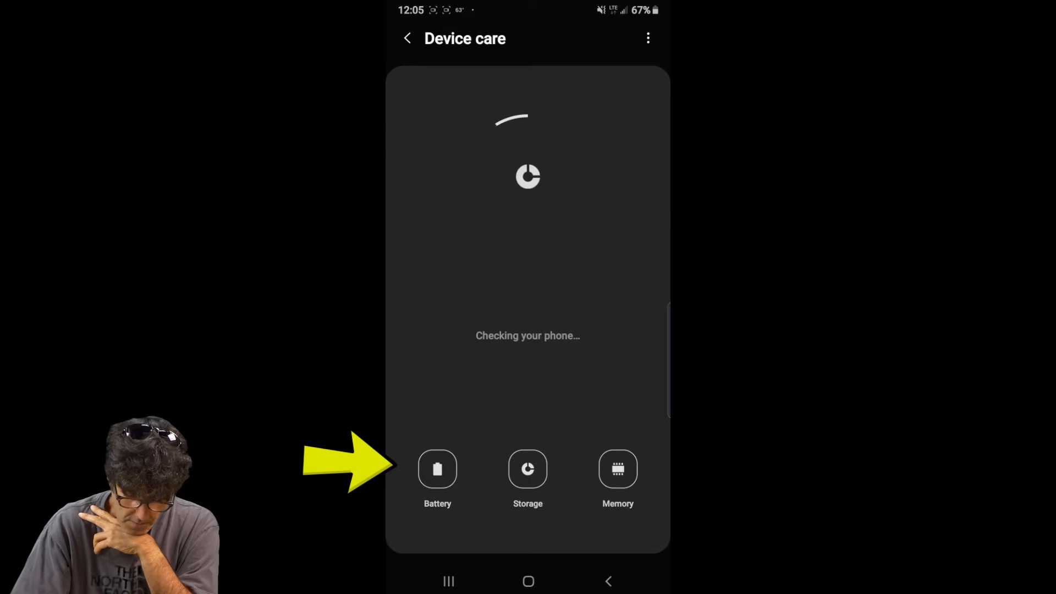
pyautogui.click(438, 469)
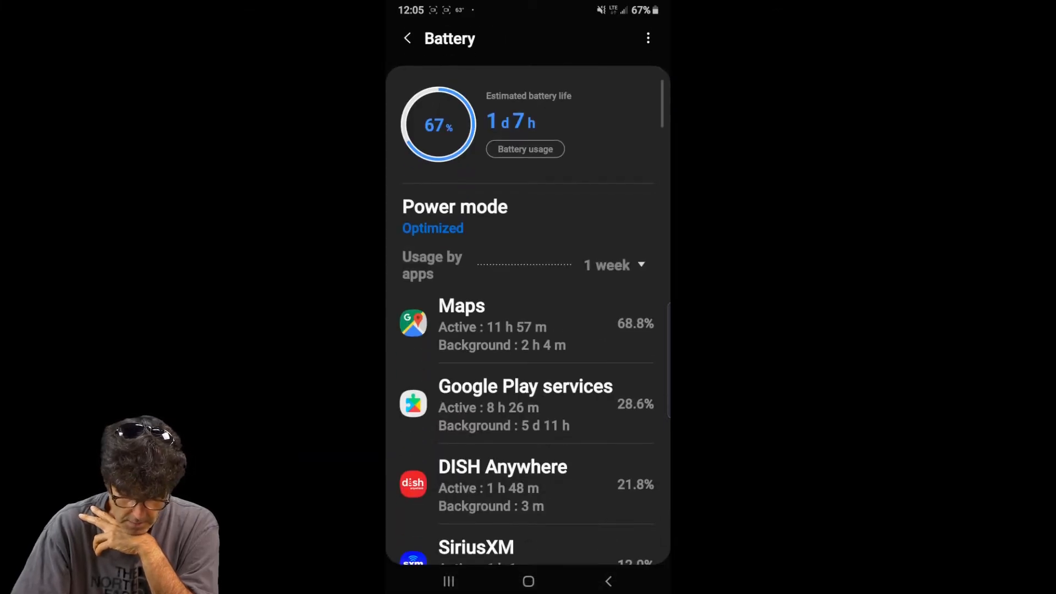
pyautogui.scroll(-3, 528, 330)
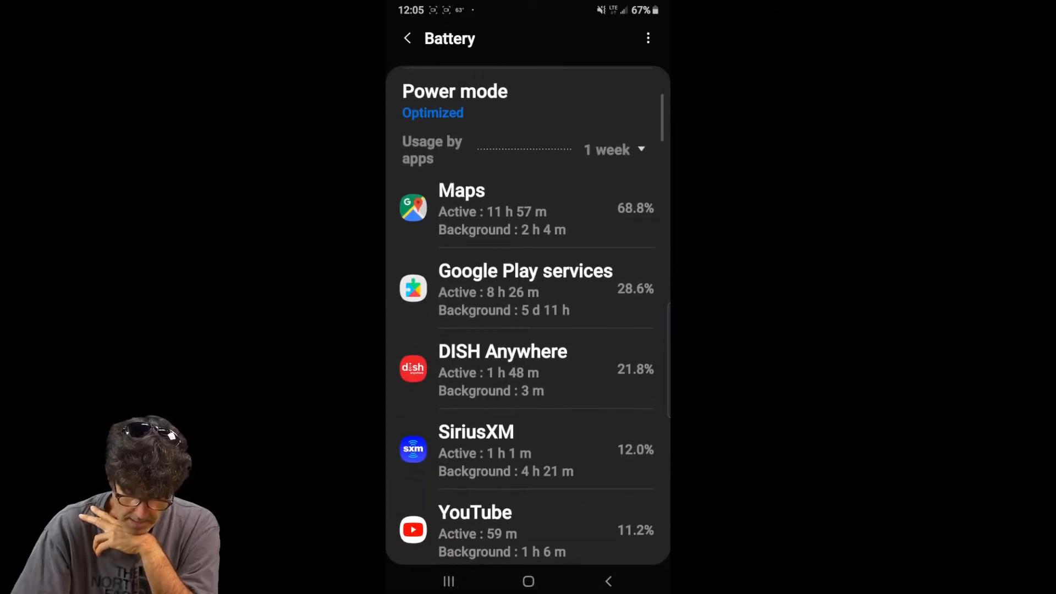
pyautogui.scroll(3, 528, 330)
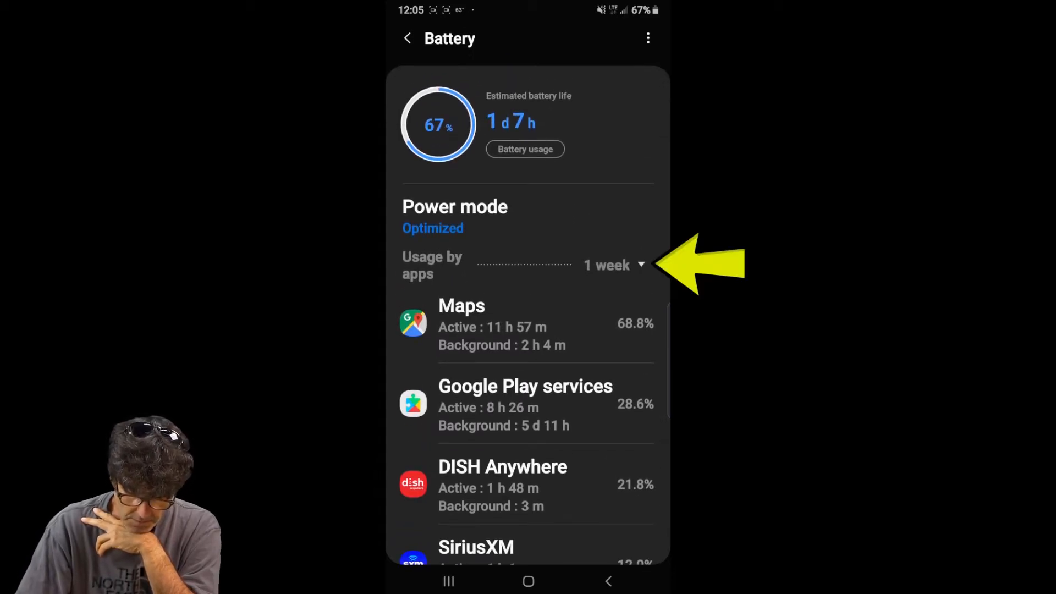
# Keep the 1 week usage period and open SiriusXM's battery usage details
pyautogui.click(614, 265)
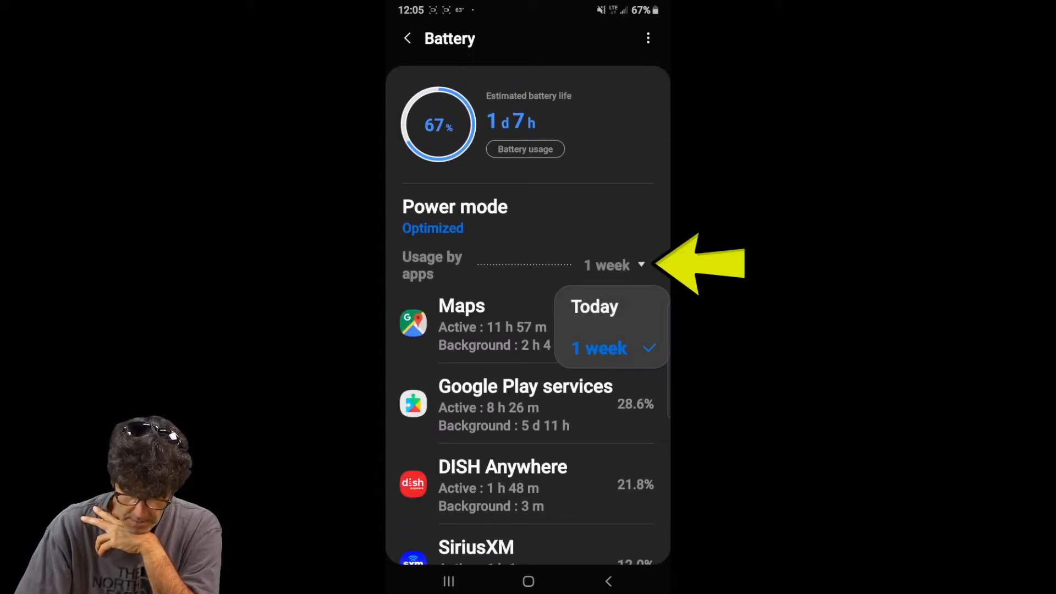
pyautogui.click(600, 348)
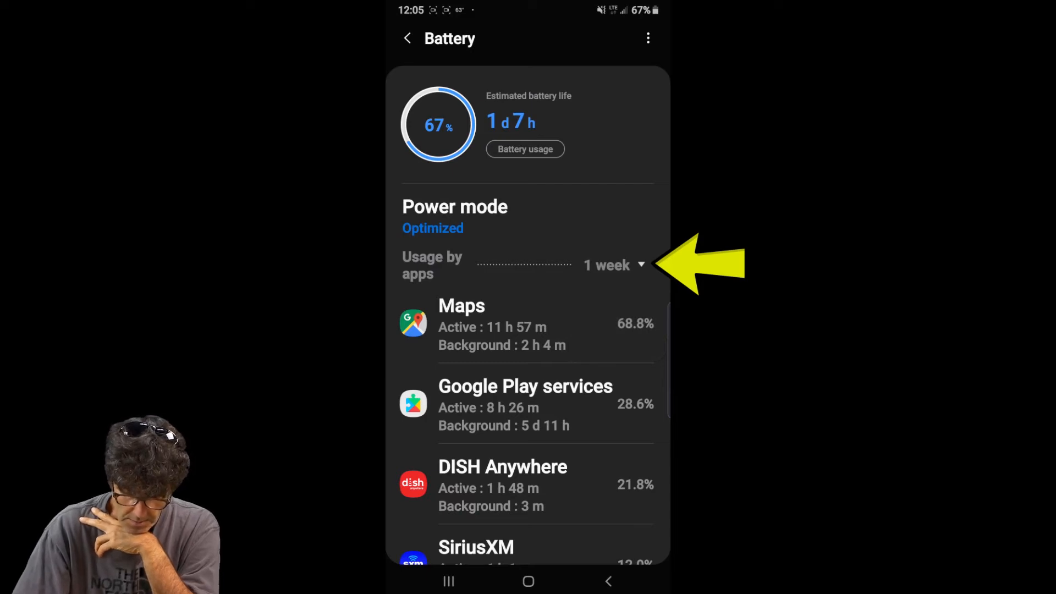
pyautogui.scroll(-3, 529, 331)
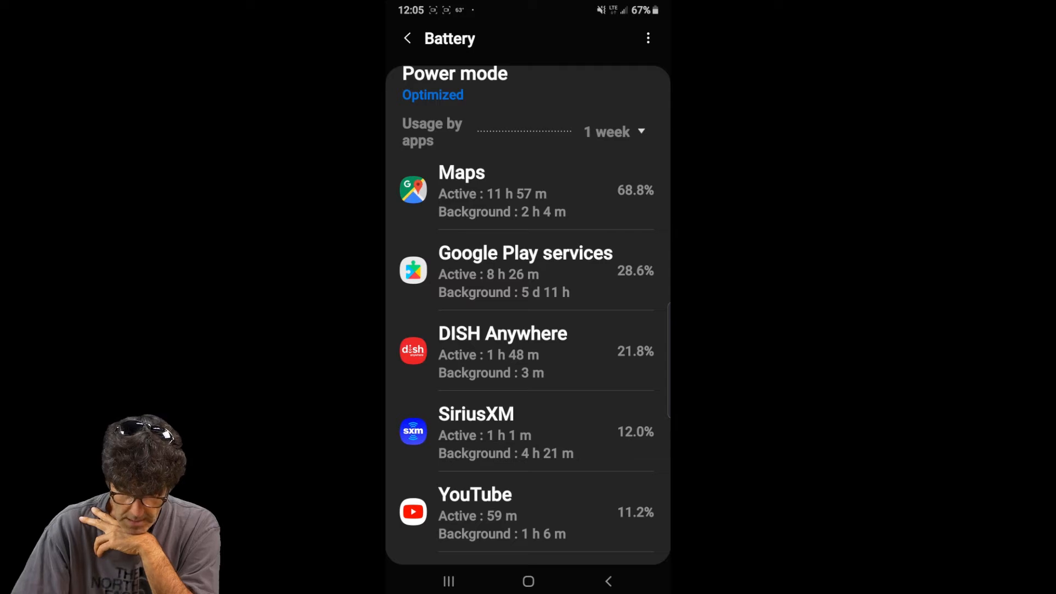
pyautogui.click(495, 431)
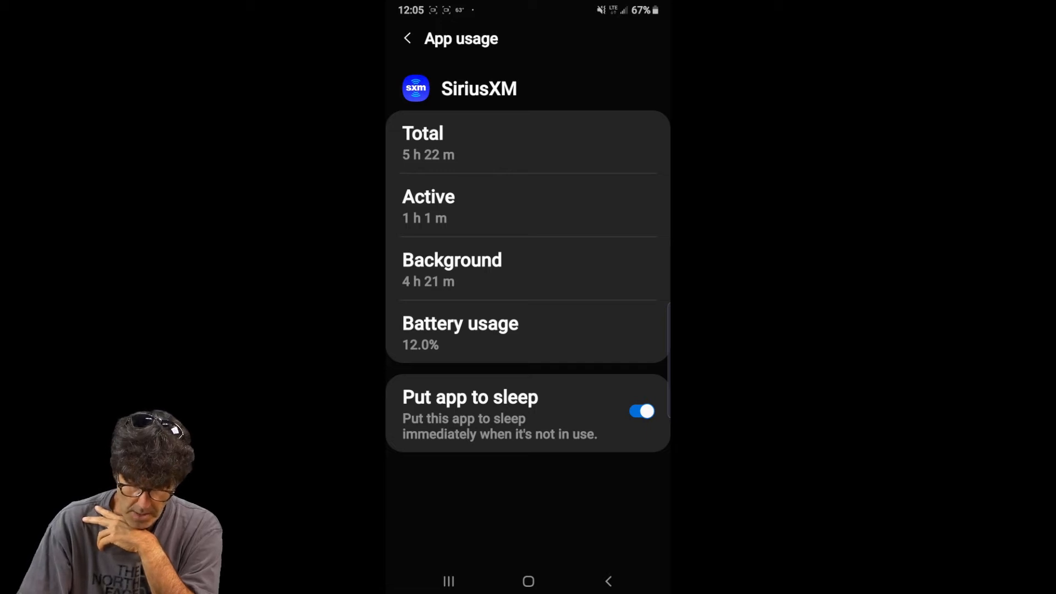
# Switch off Put app to sleep for SiriusXM and back out to the main Settings list
pyautogui.click(641, 411)
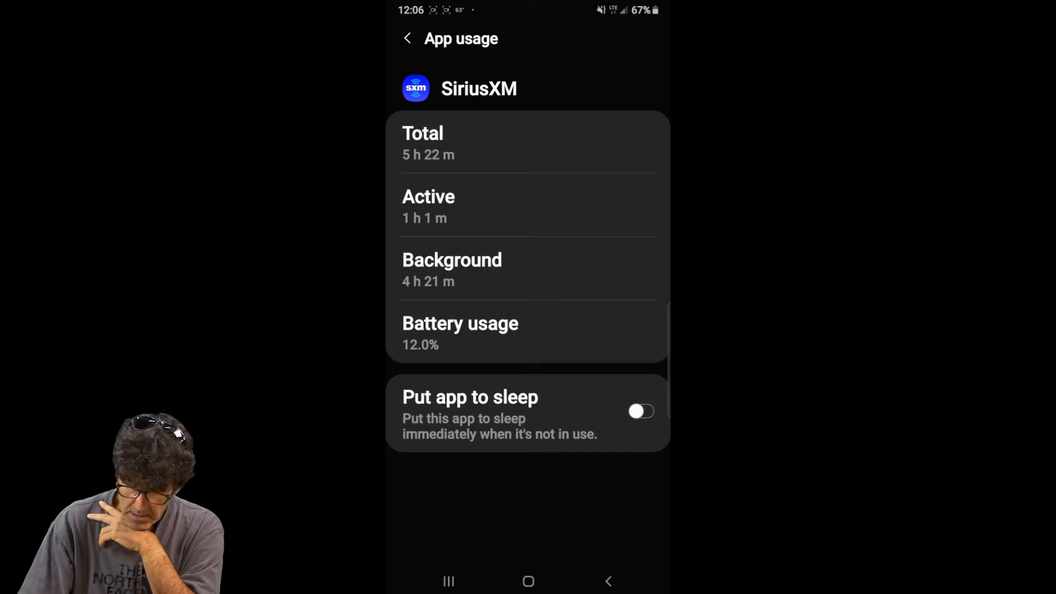
pyautogui.click(407, 38)
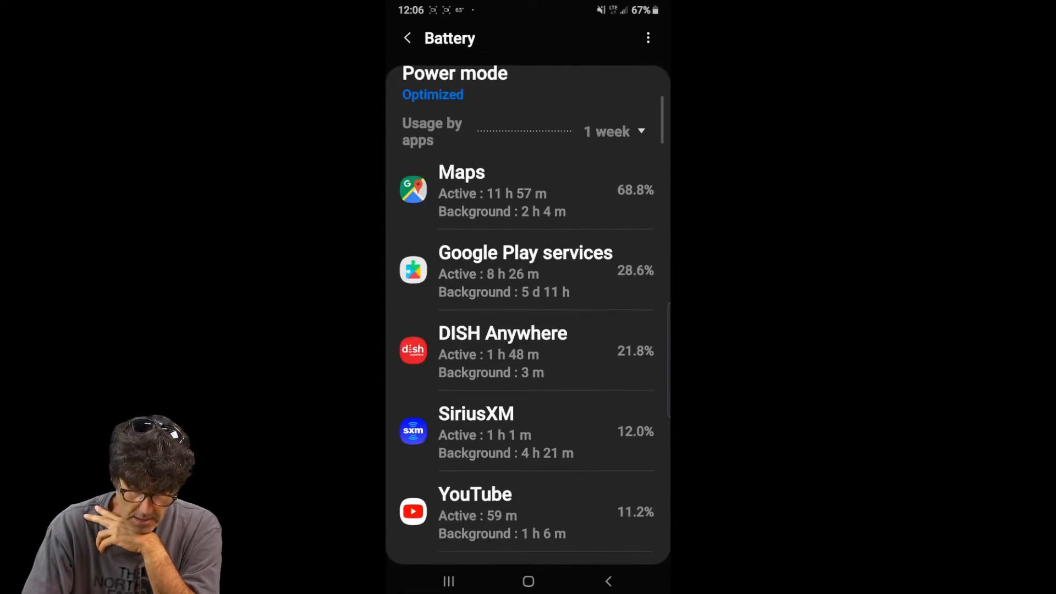
pyautogui.click(407, 38)
pyautogui.click(407, 38)
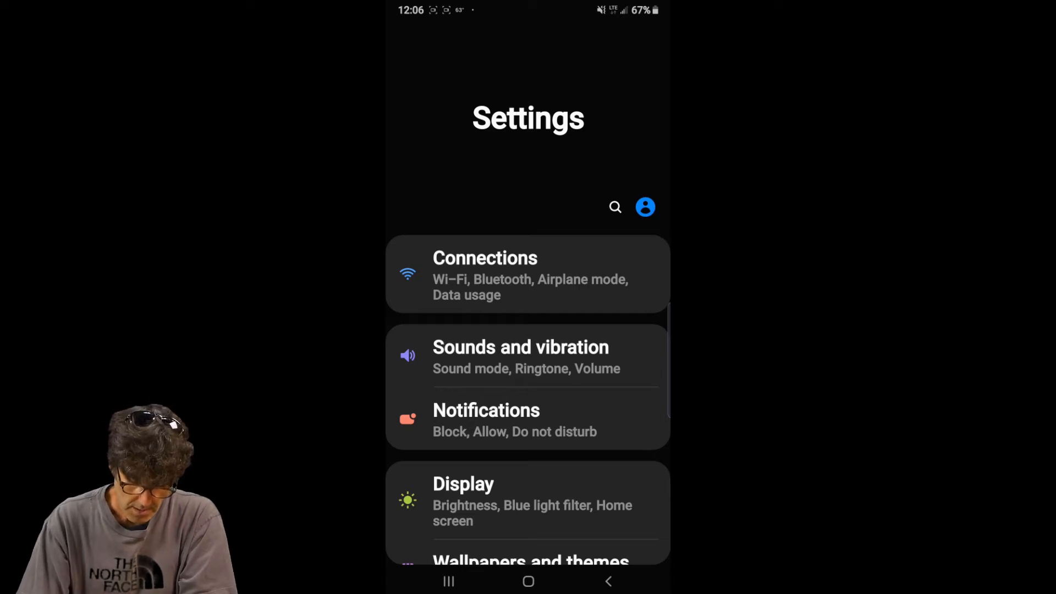
pyautogui.scroll(-5, 529, 413)
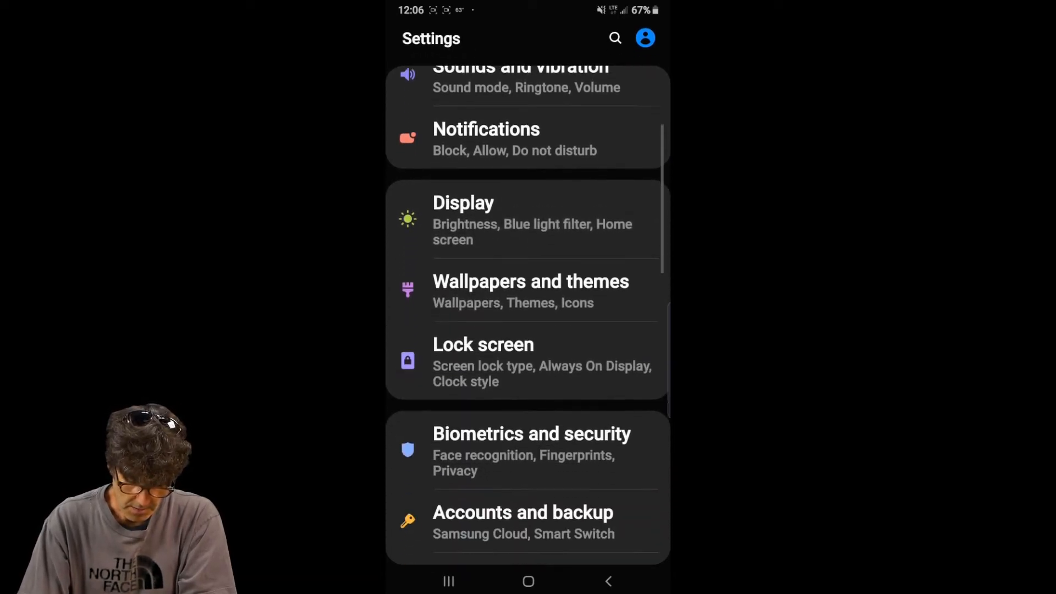
pyautogui.scroll(-2, 528, 330)
pyautogui.scroll(-1, 528, 330)
pyautogui.scroll(-2, 528, 330)
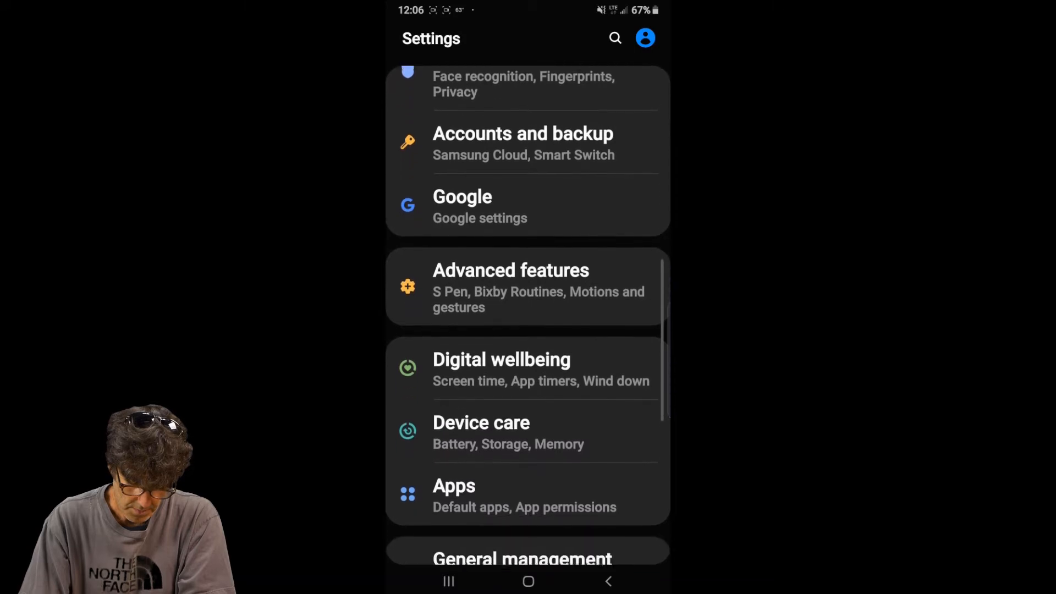
pyautogui.scroll(-2, 529, 330)
# Find SiriusXM in the Apps list by searching 'sir' and open its app info
pyautogui.click(495, 375)
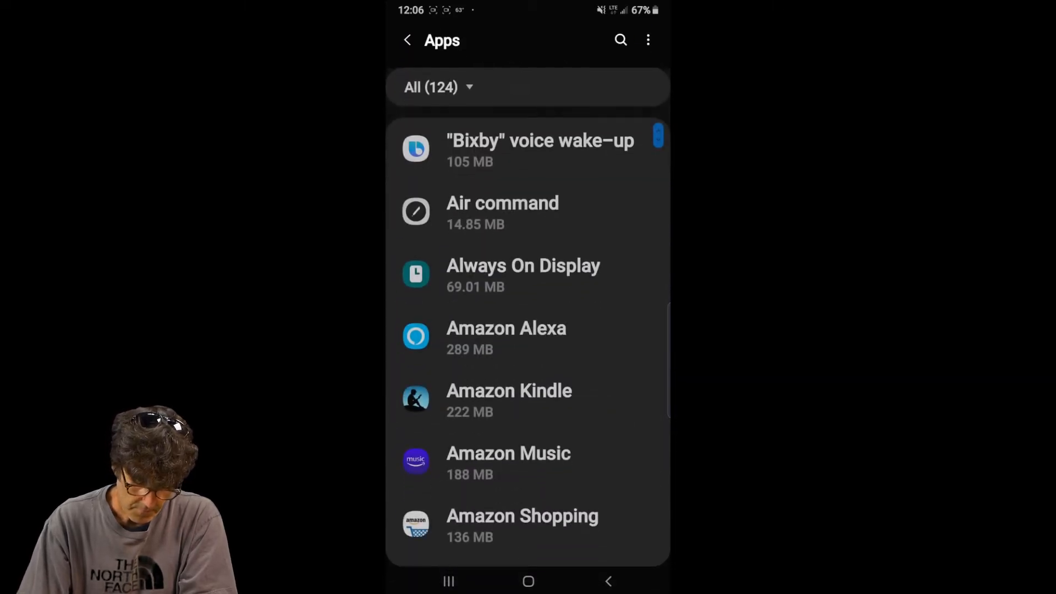
pyautogui.scroll(-3, 528, 330)
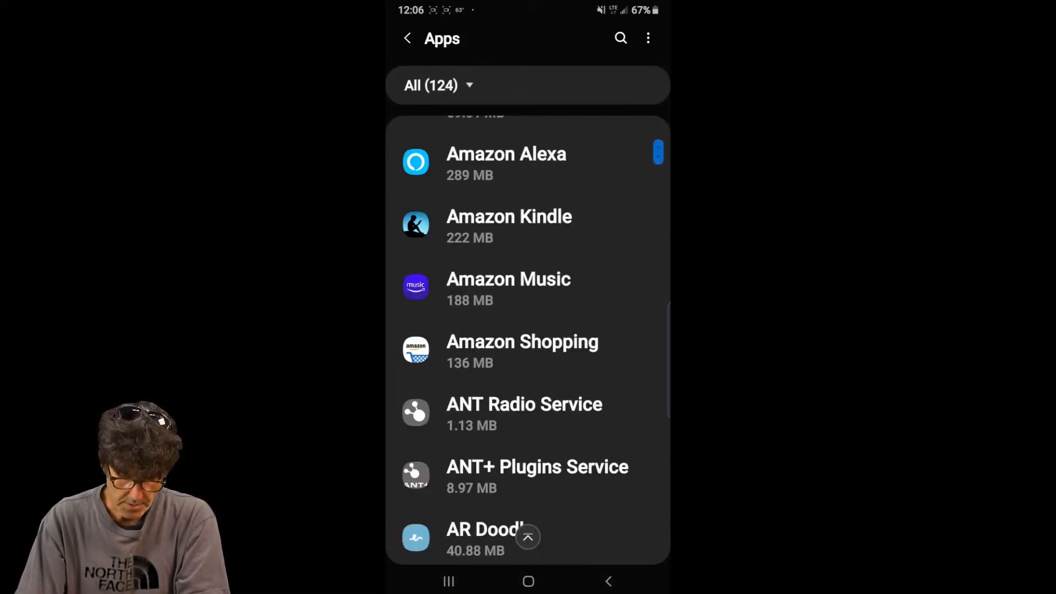
pyautogui.scroll(3, 528, 330)
pyautogui.click(620, 39)
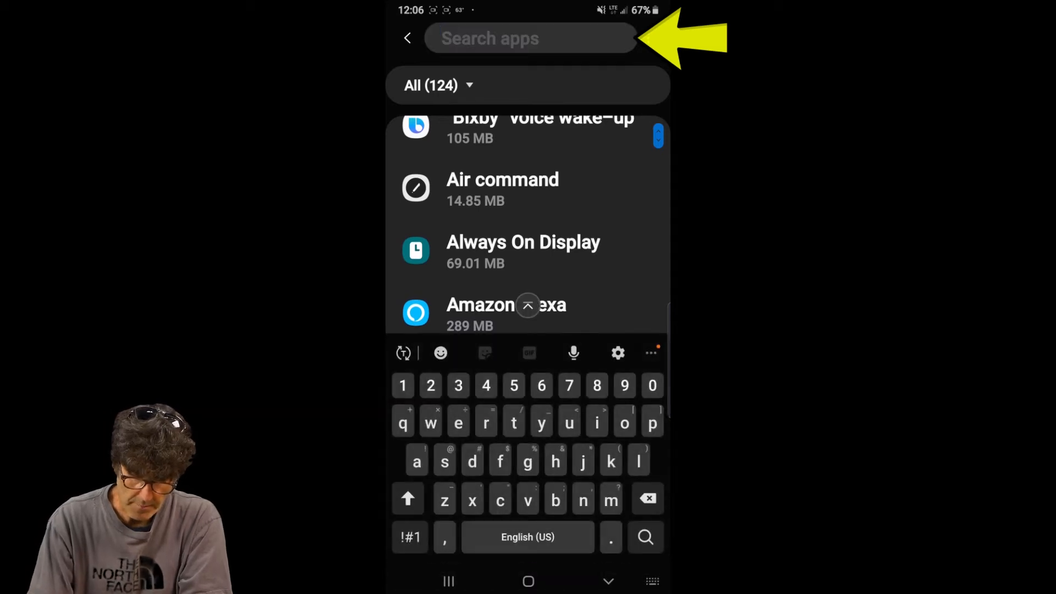
pyautogui.write('si')
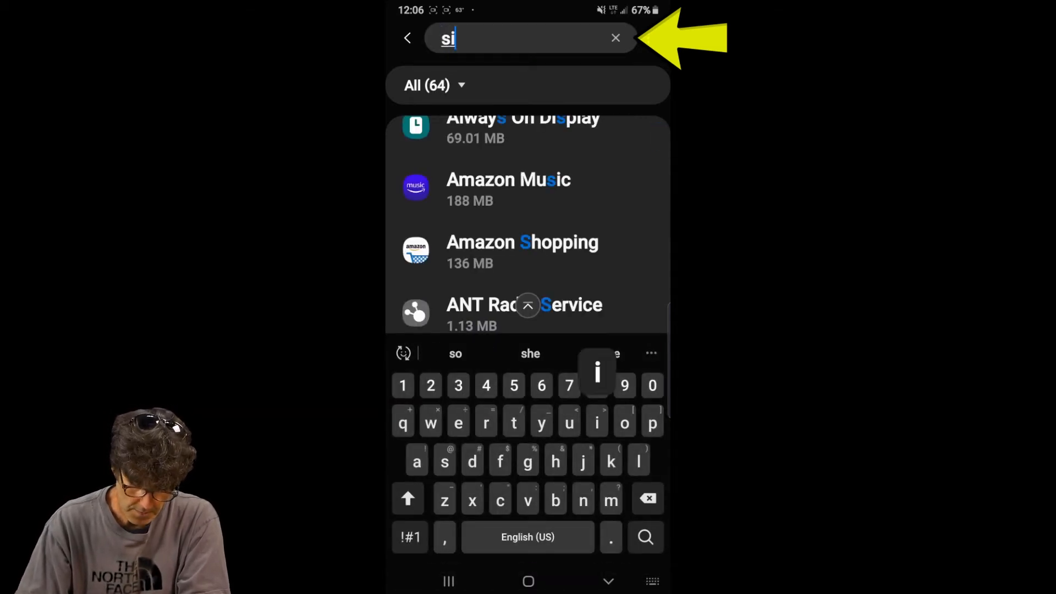
pyautogui.write('r')
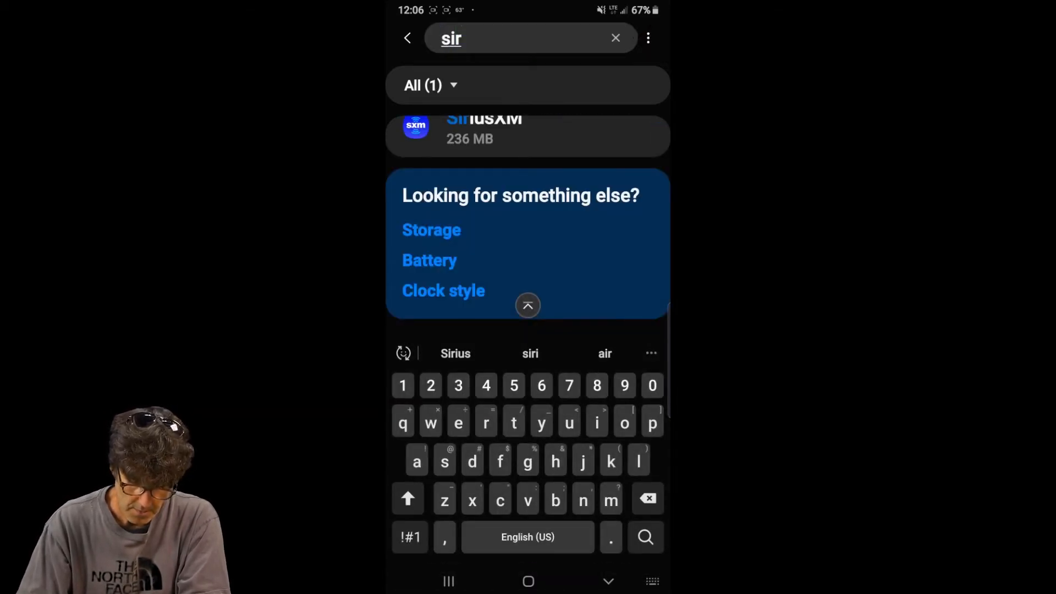
pyautogui.click(485, 132)
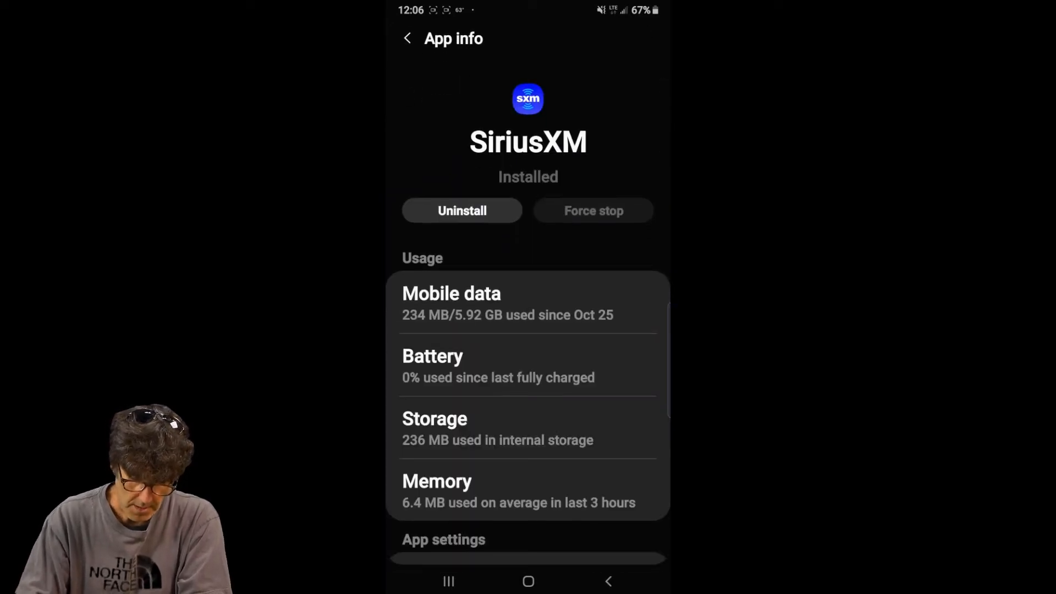
# In SiriusXM's battery details, switch off Allow background activity
pyautogui.click(463, 365)
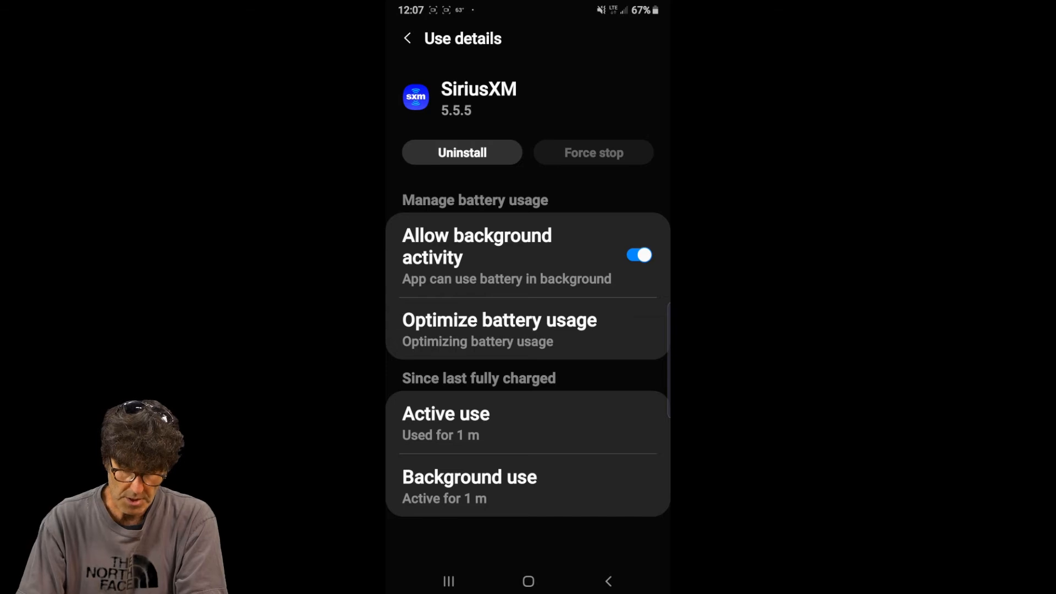
pyautogui.click(639, 255)
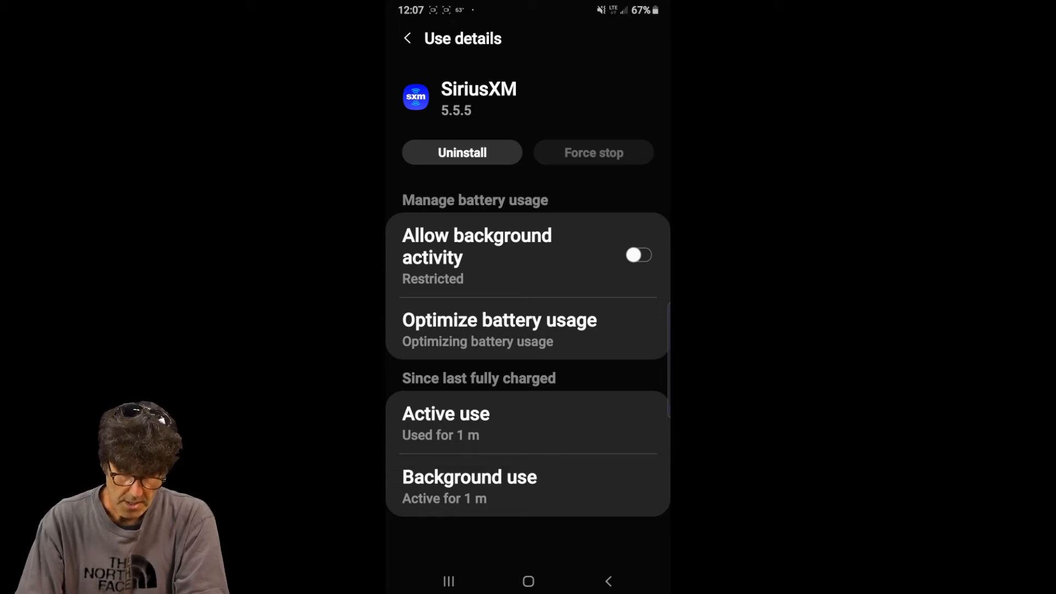
# List all apps in Optimize battery usage and search for 'sir'
pyautogui.click(499, 329)
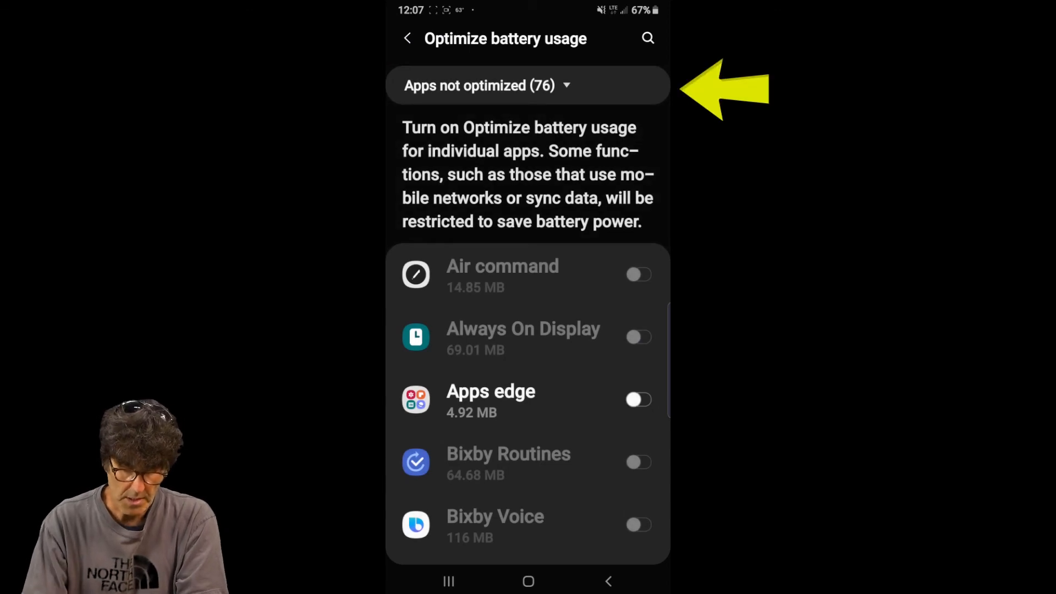
pyautogui.click(480, 85)
pyautogui.click(430, 171)
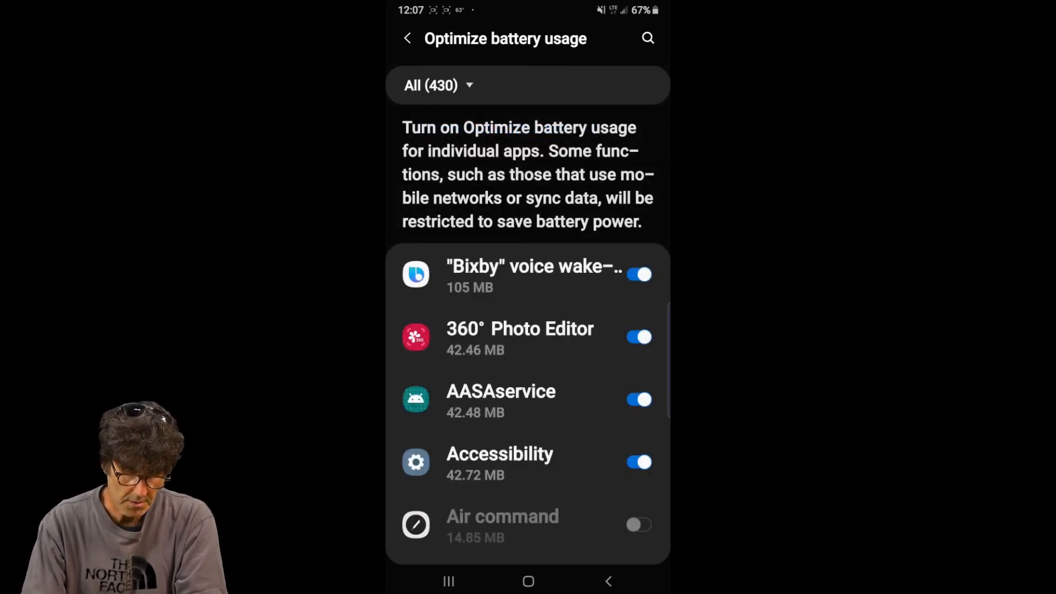
pyautogui.scroll(-3, 528, 340)
pyautogui.scroll(3, 529, 340)
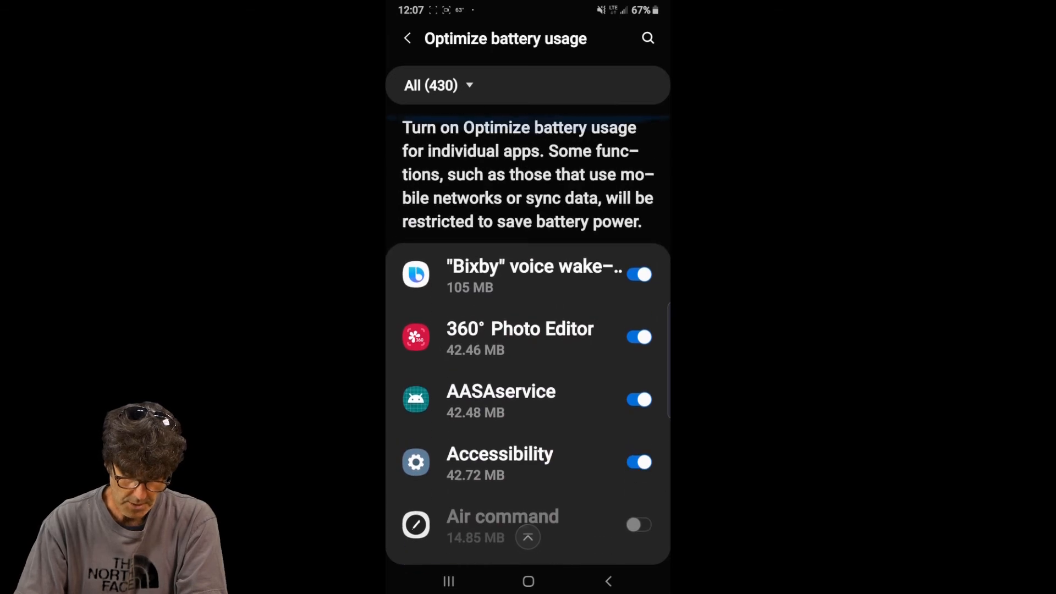
pyautogui.click(648, 38)
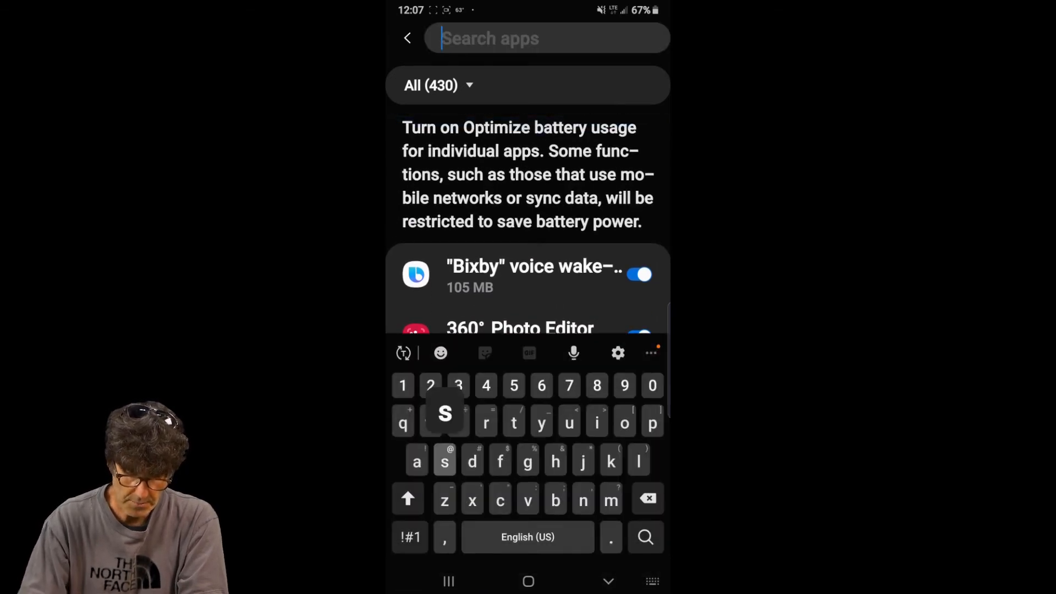
pyautogui.write('sir')
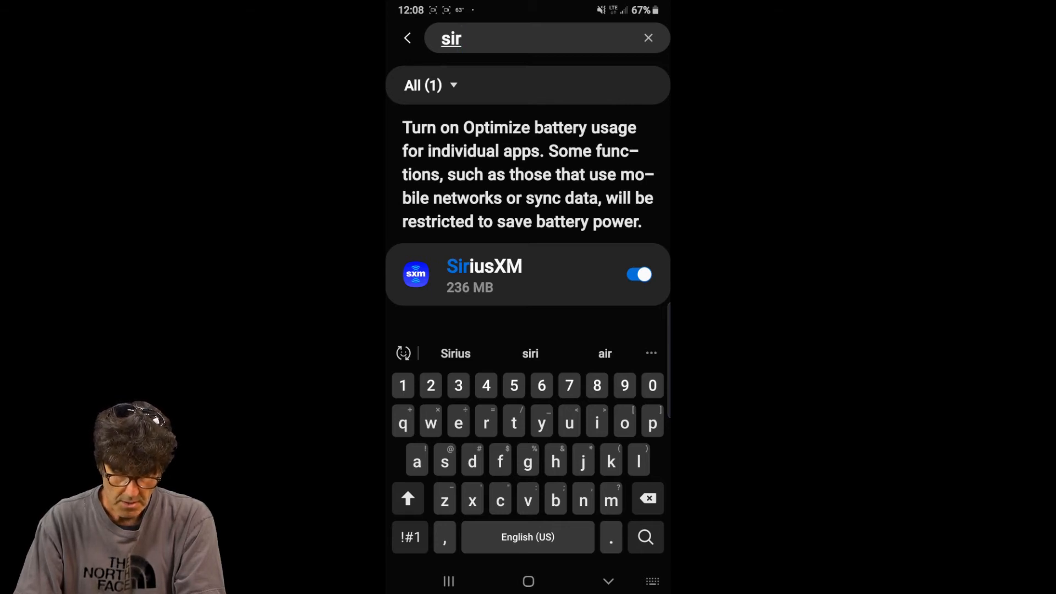
# Turn SiriusXM's battery optimization toggle off and return to its usage details
pyautogui.click(639, 274)
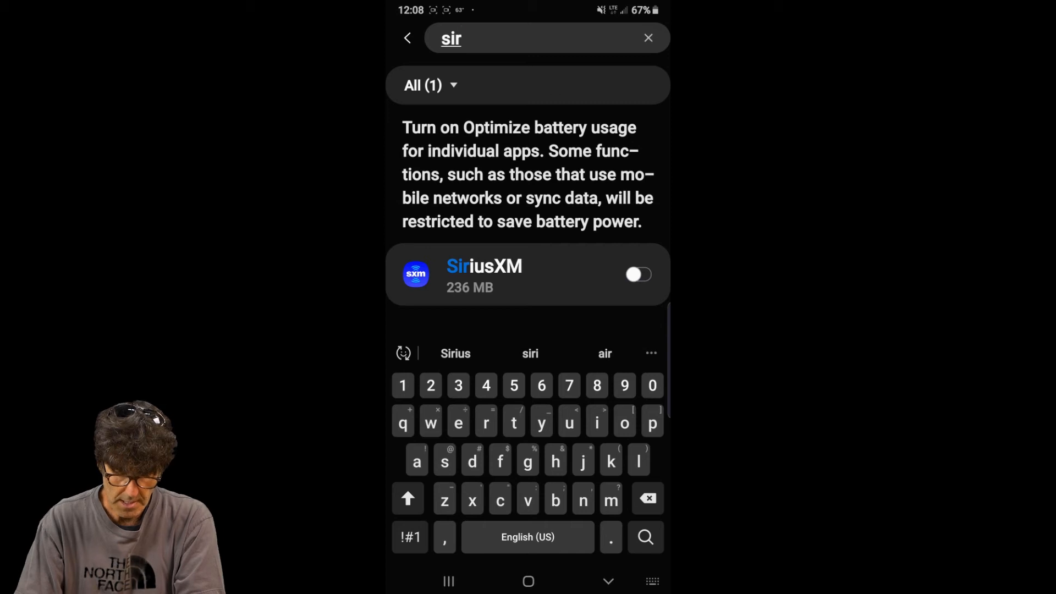
pyautogui.click(407, 38)
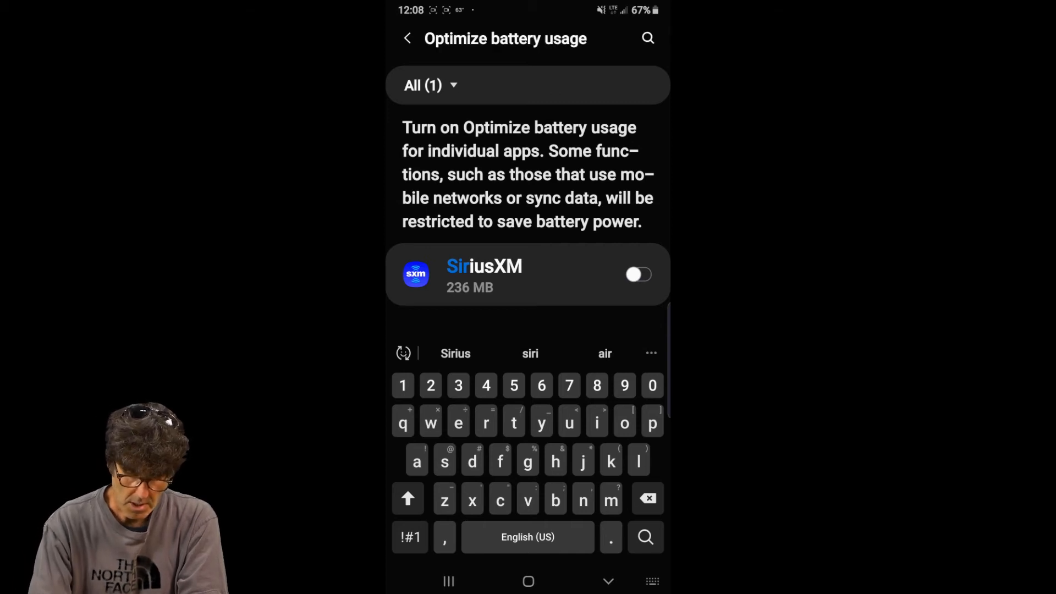
pyautogui.click(407, 38)
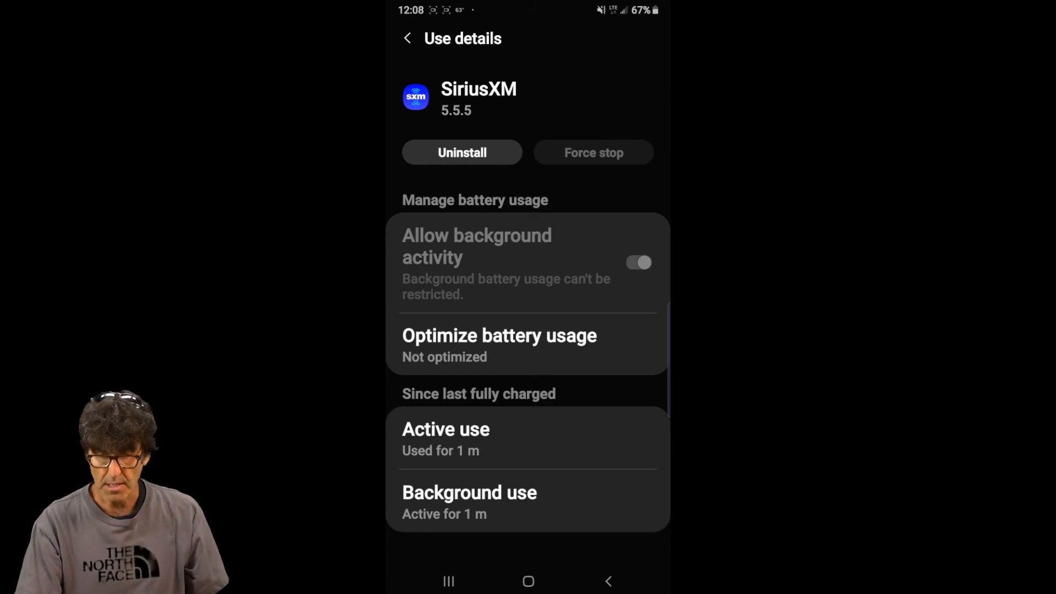
# Back out to main Settings and reopen Device care > Battery
pyautogui.click(409, 38)
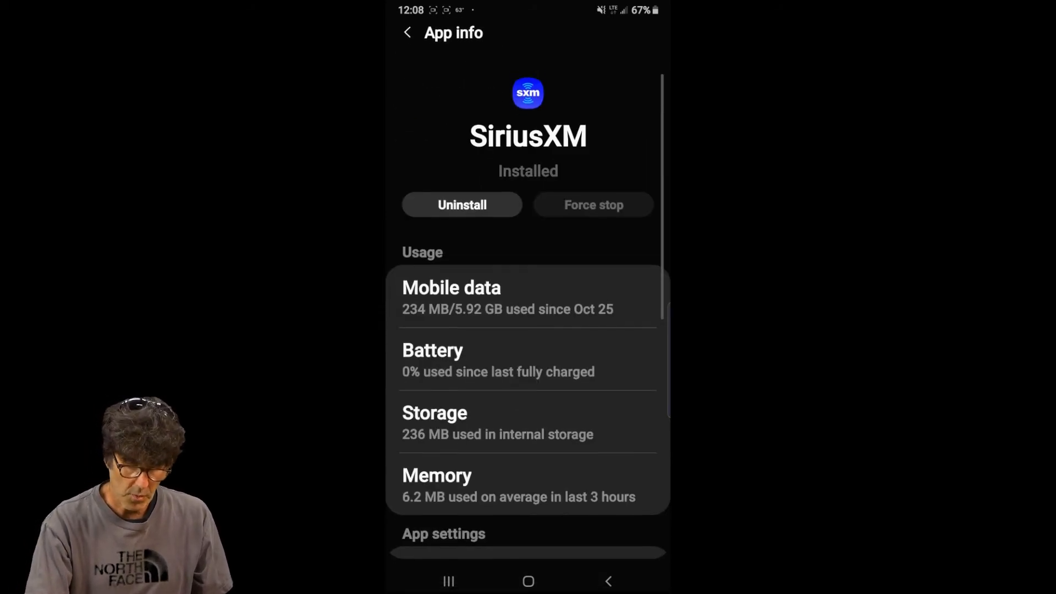
pyautogui.click(408, 38)
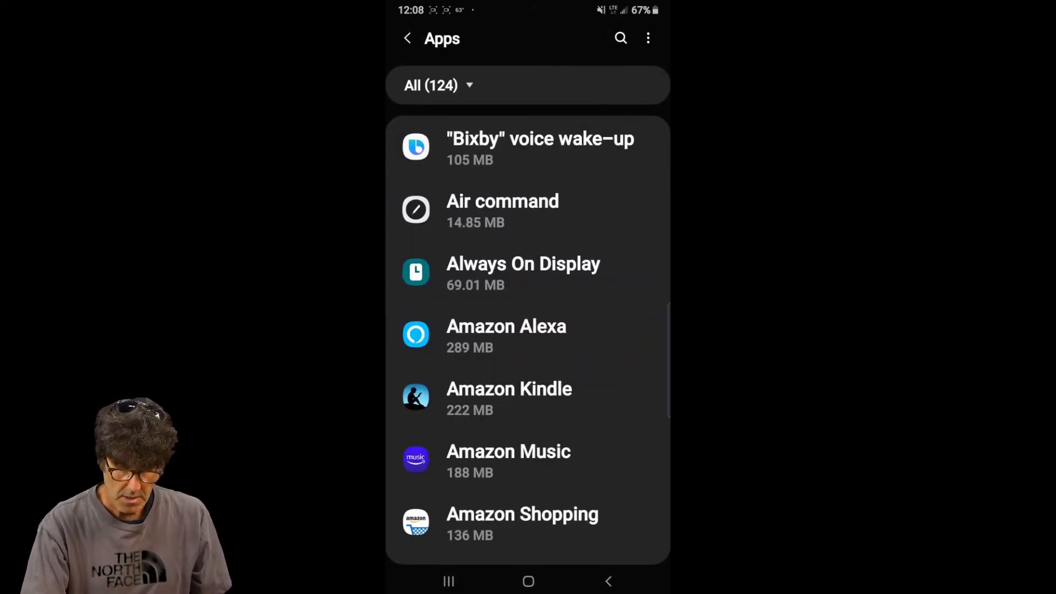
pyautogui.click(408, 39)
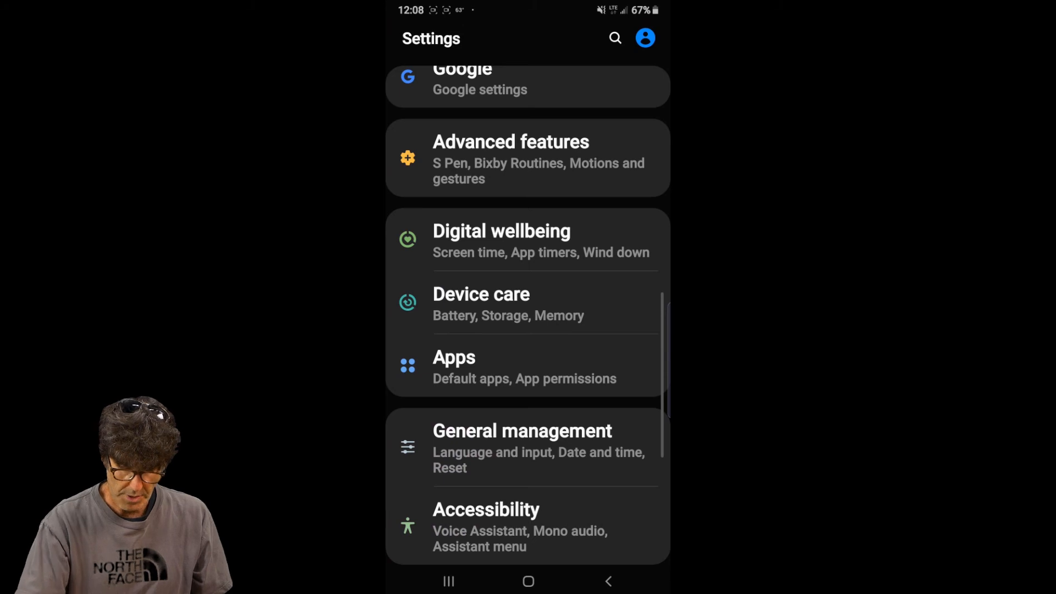
pyautogui.click(495, 304)
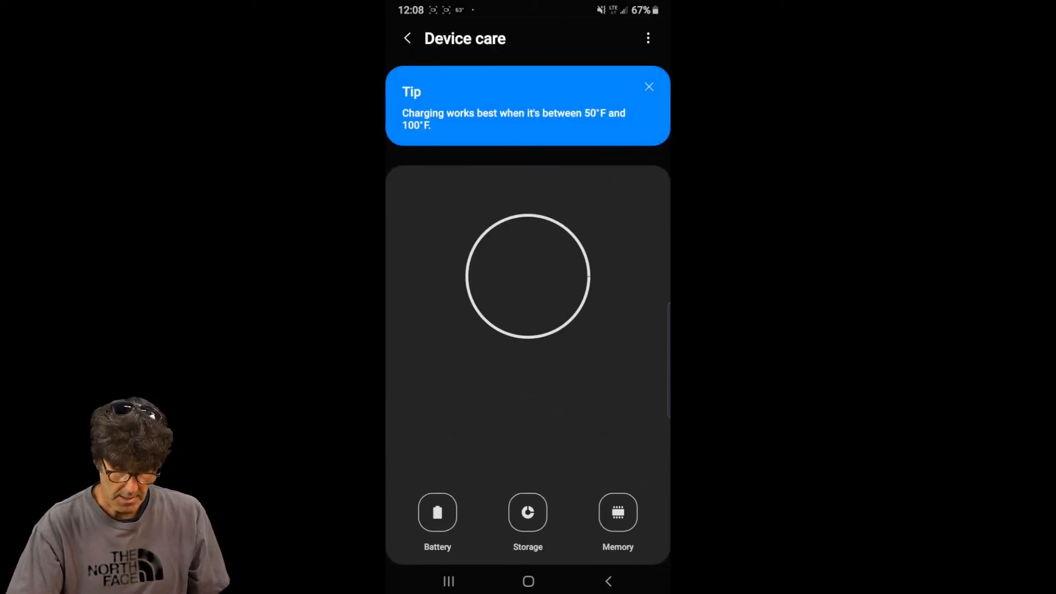
pyautogui.click(438, 512)
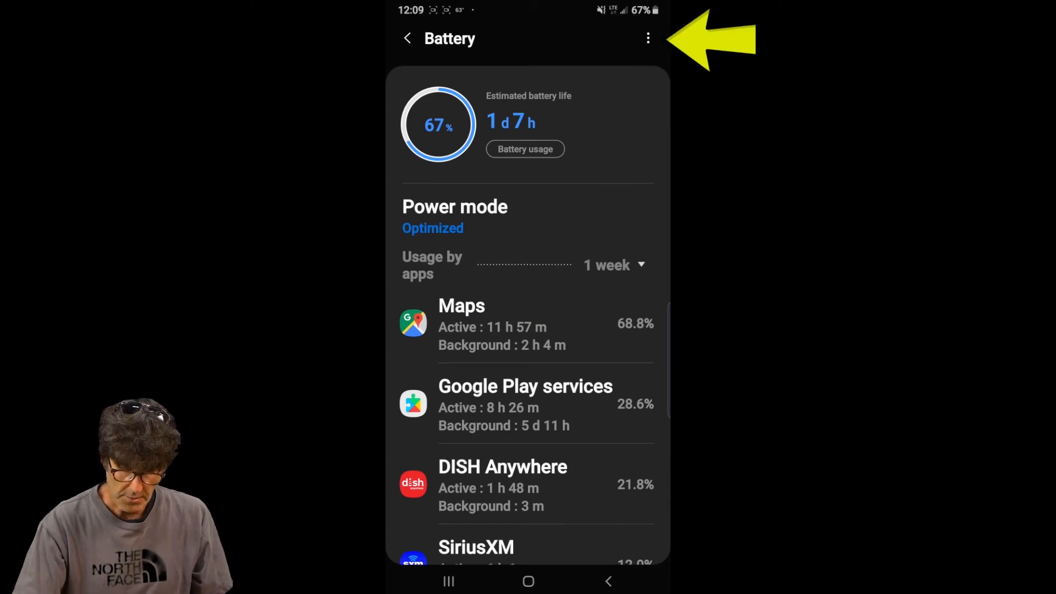
# From the Battery three-dot menu, open Settings and the Sleeping apps list
pyautogui.click(648, 38)
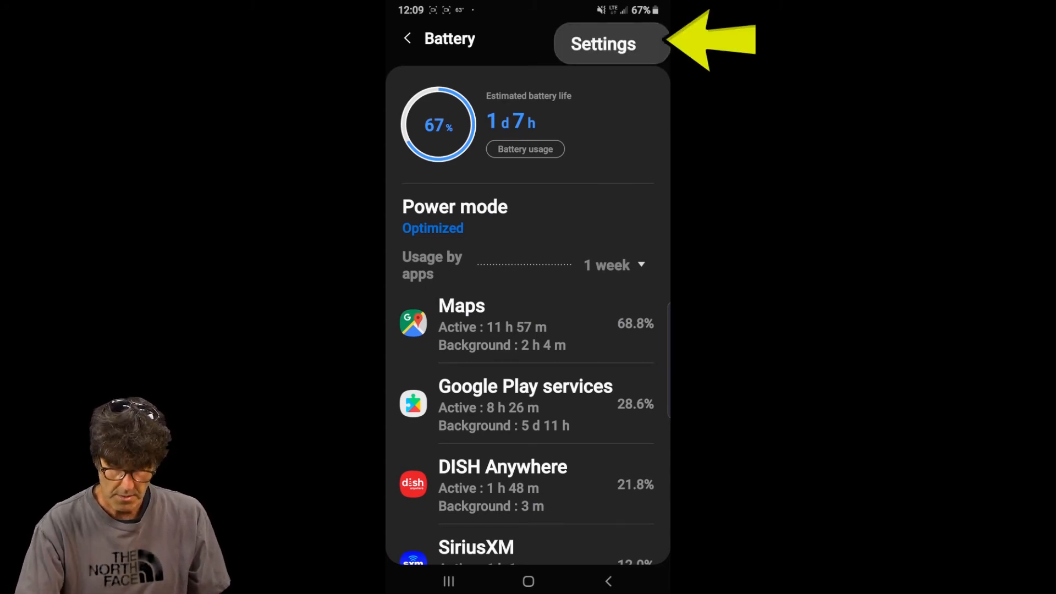
pyautogui.click(603, 44)
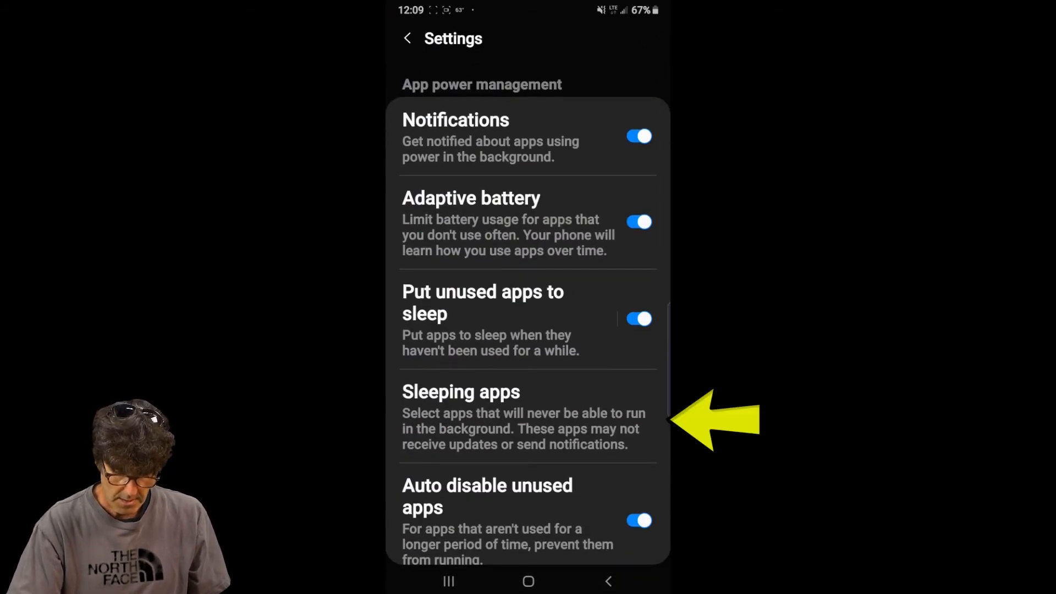
pyautogui.click(495, 417)
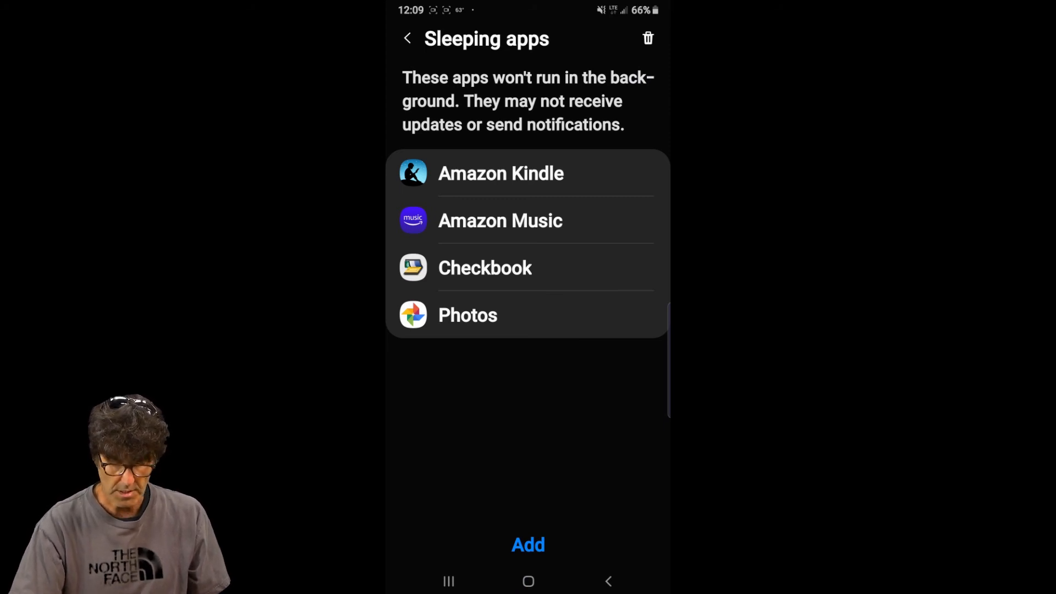
# Remove Amazon Music from Sleeping apps via the trash icon and go back
pyautogui.click(648, 38)
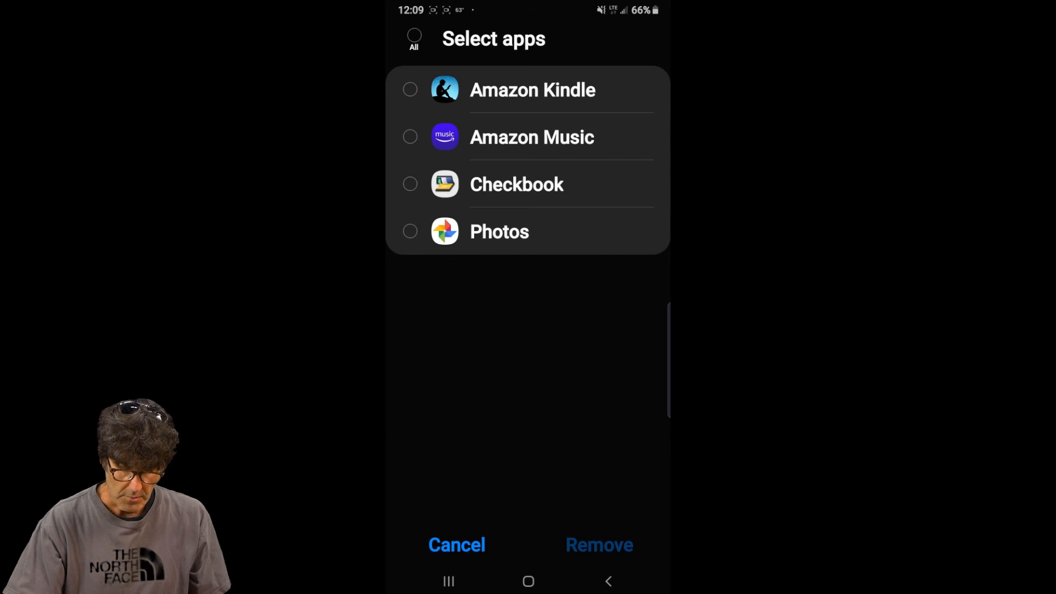
pyautogui.click(533, 137)
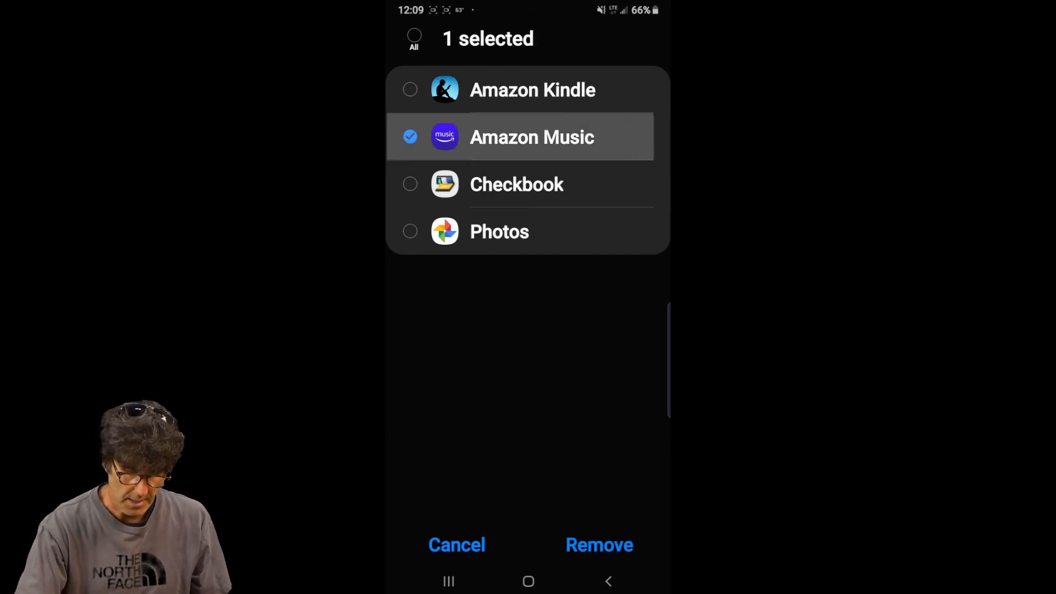
pyautogui.click(599, 545)
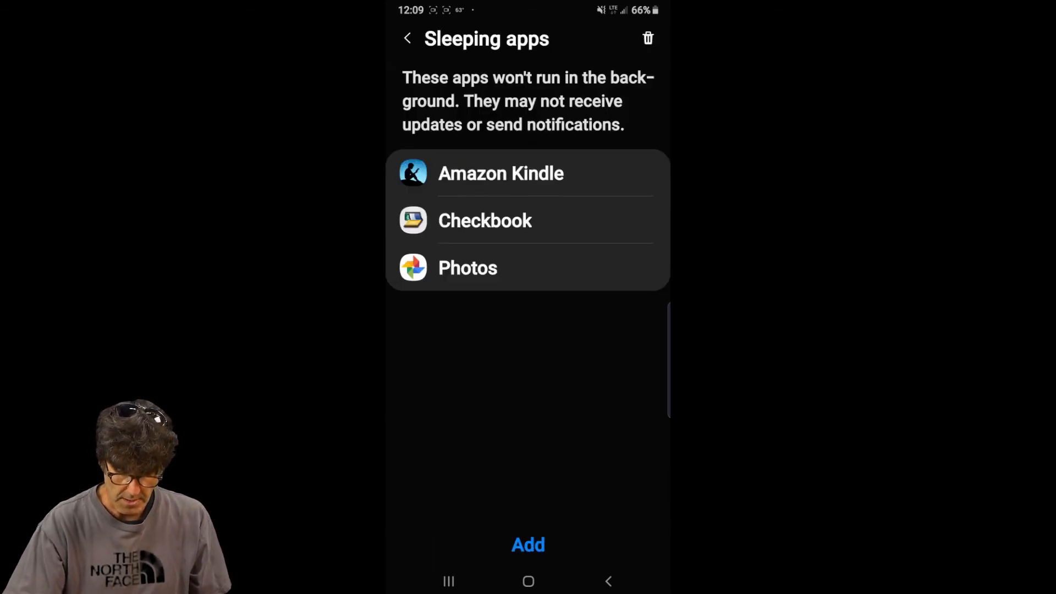
pyautogui.click(608, 581)
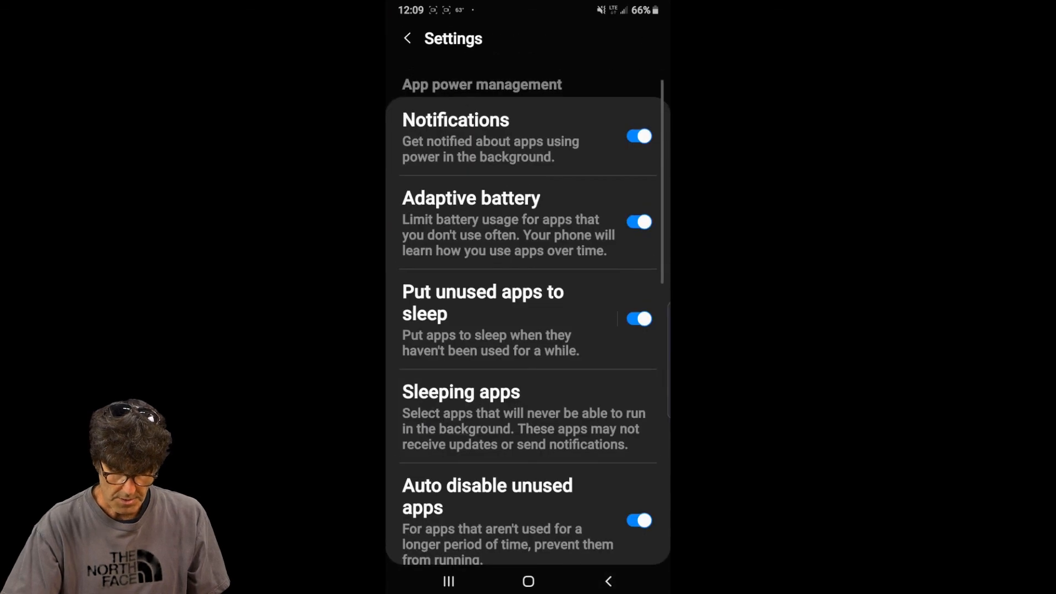